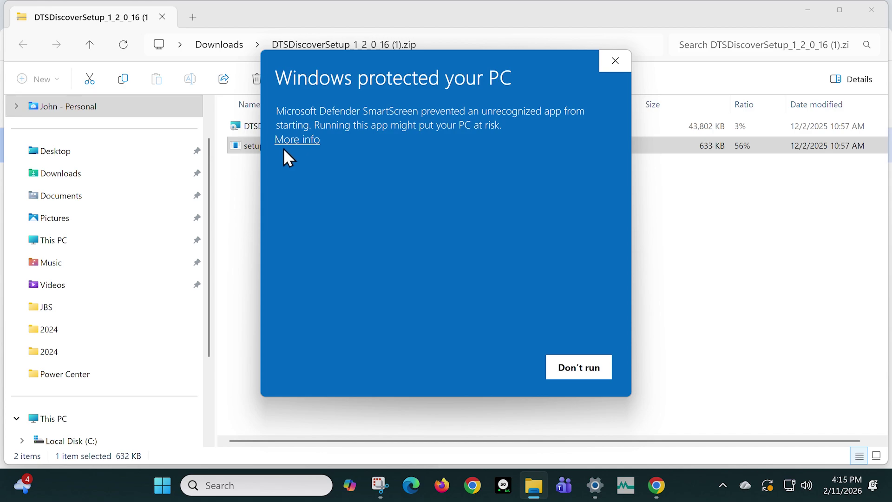
# Step: Run the blocked setup.exe anyway to install DTS Discover for everyone in the default folder, and launch it
pyautogui.click(295, 140)
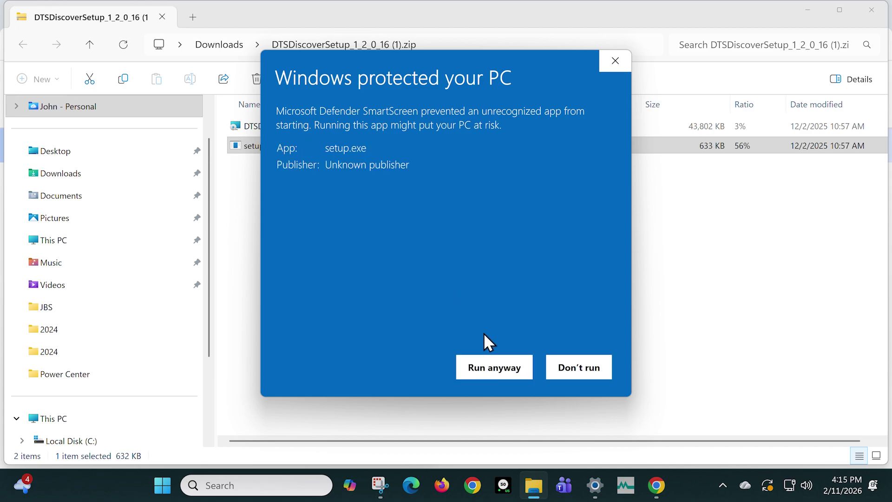
pyautogui.click(491, 366)
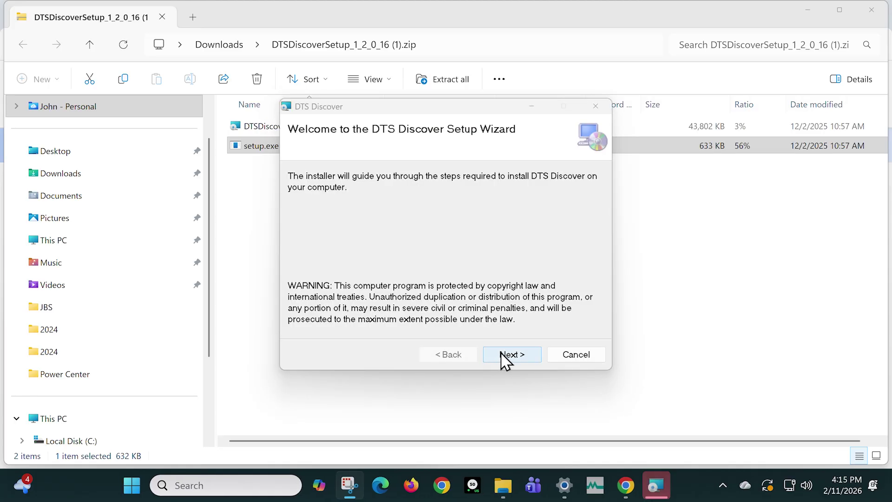
pyautogui.click(501, 354)
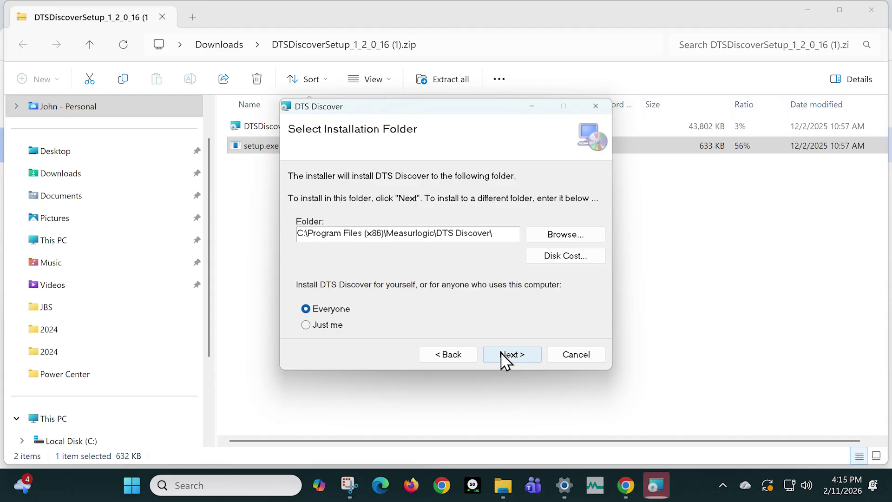
pyautogui.click(500, 354)
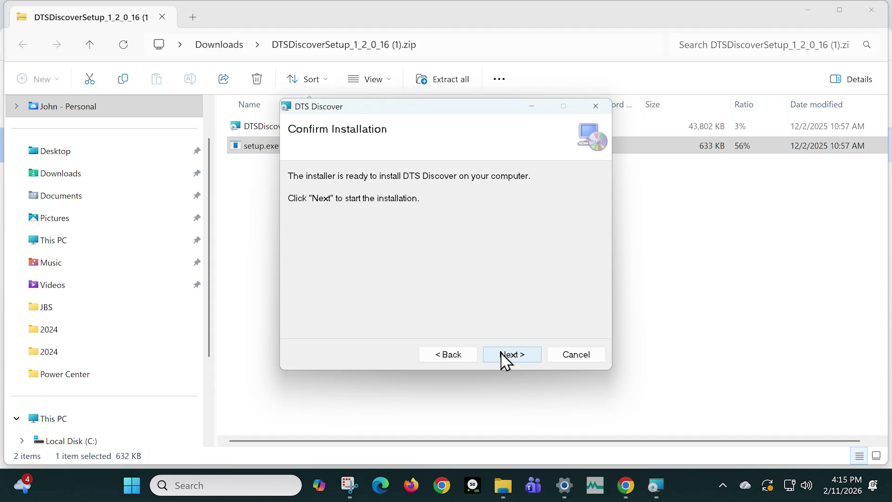
pyautogui.click(501, 353)
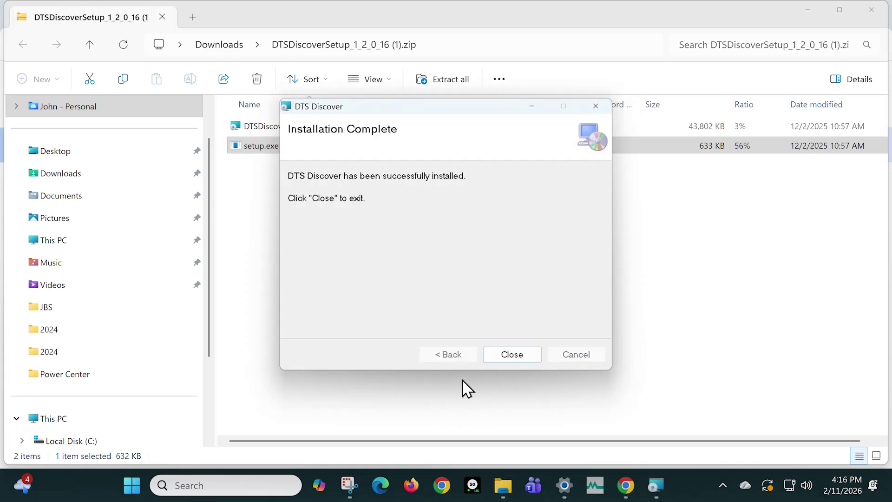
pyautogui.click(511, 355)
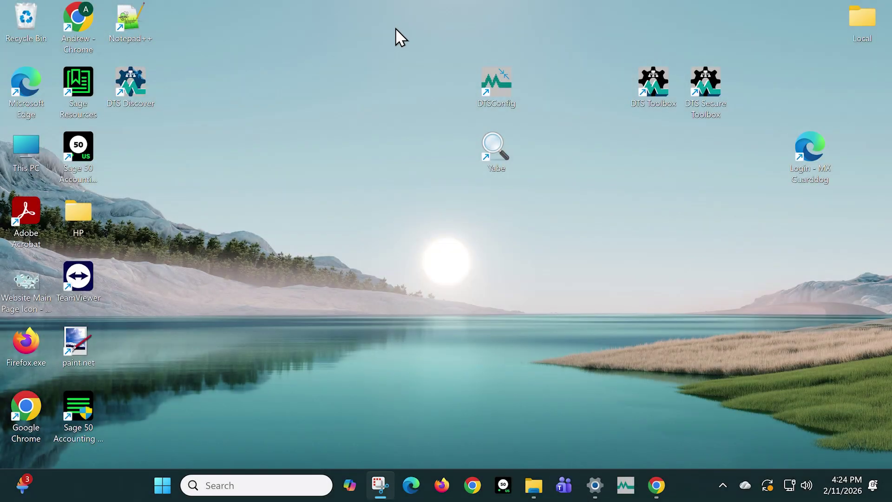
pyautogui.doubleClick(132, 77)
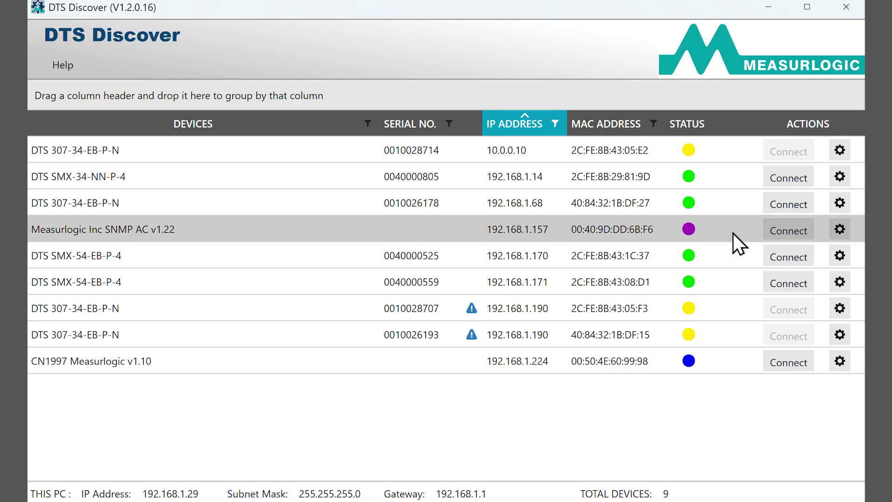
# Step: Disable the DHCP client on the DTS 307 at 192.168.1.68 and apply the static IP address 192.168.1.199
pyautogui.click(840, 205)
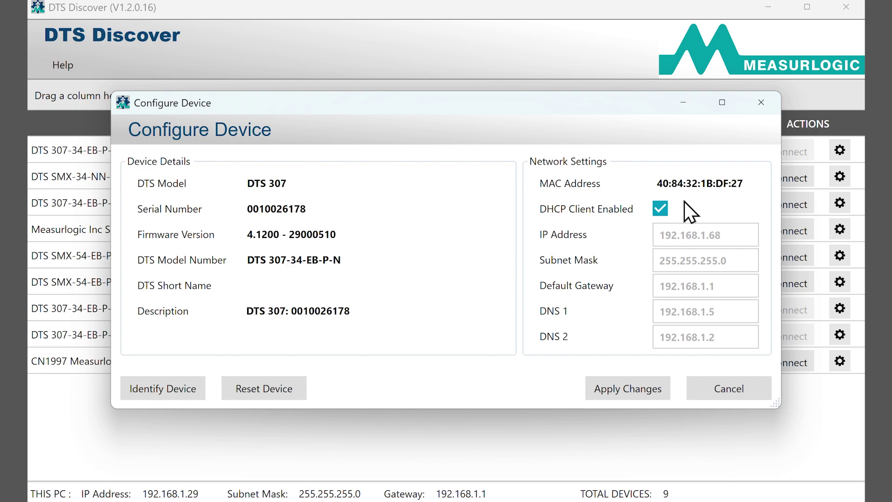
pyautogui.click(661, 209)
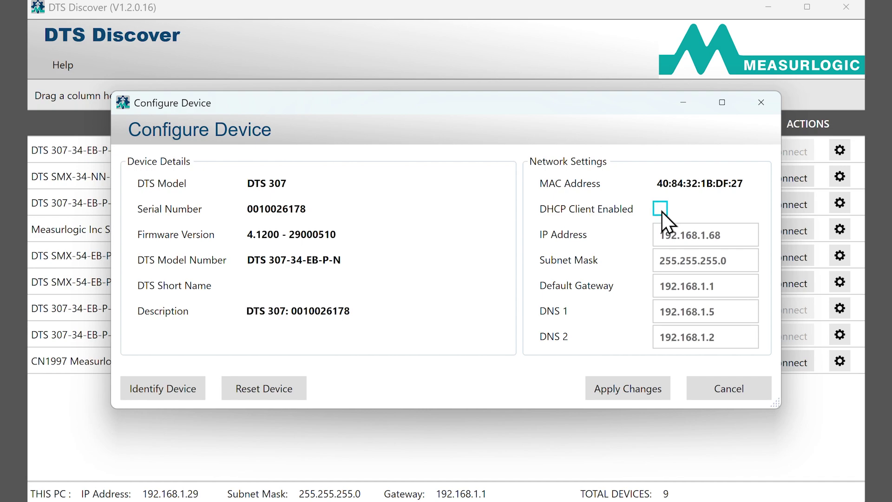
pyautogui.click(723, 235)
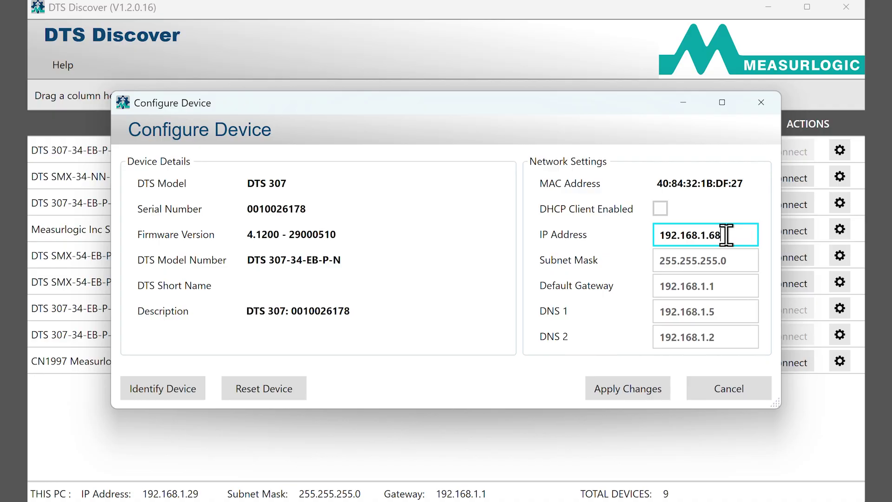
pyautogui.press('BackSpace')
pyautogui.press('BackSpace')
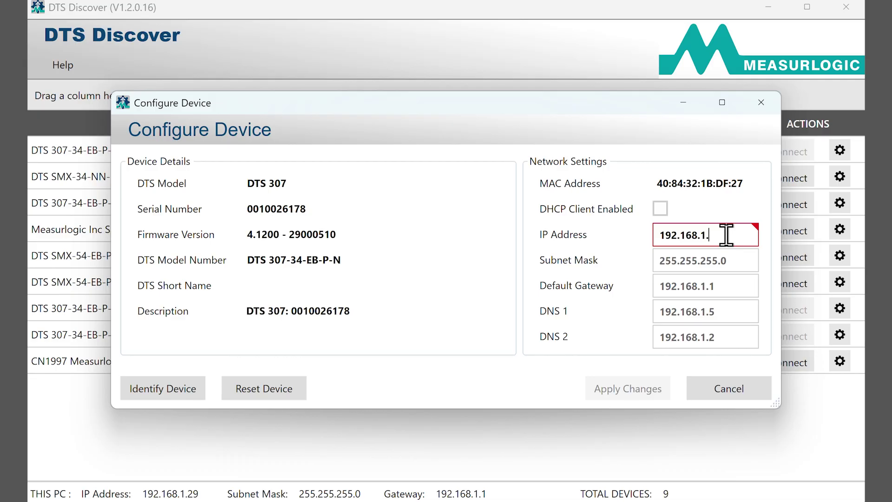
pyautogui.write('1')
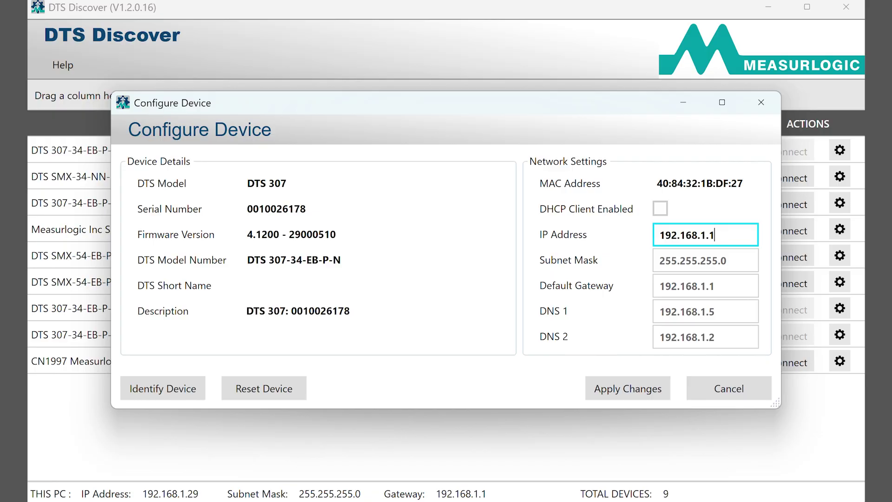
pyautogui.write('99')
pyautogui.click(723, 261)
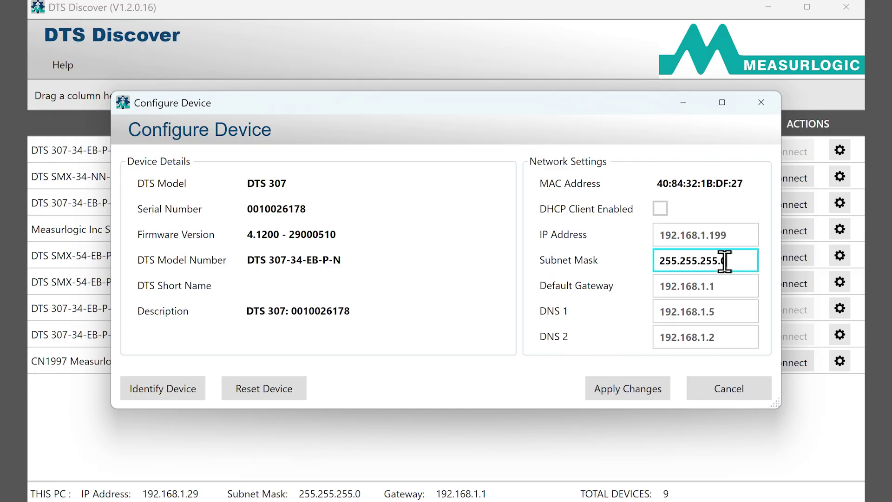
pyautogui.click(631, 388)
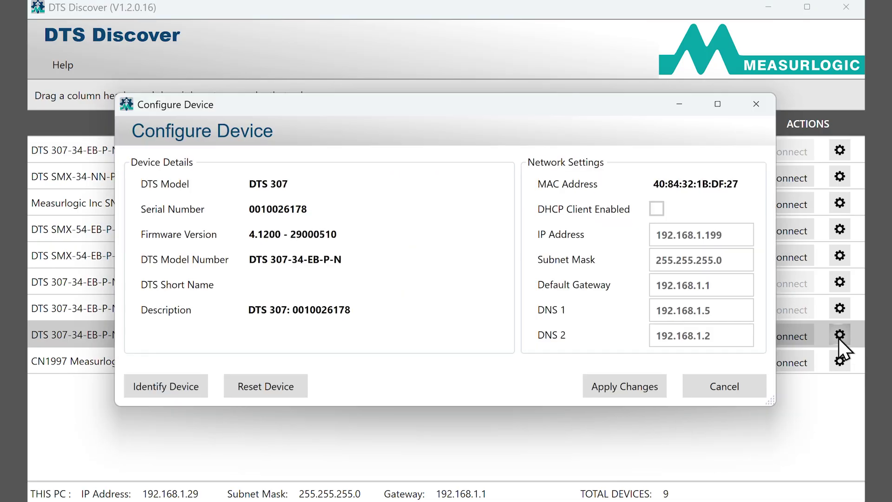
# Step: Change the IP address of the DTS 307 at 192.168.1.199 to 192.168.1.200 and apply the change
pyautogui.click(840, 337)
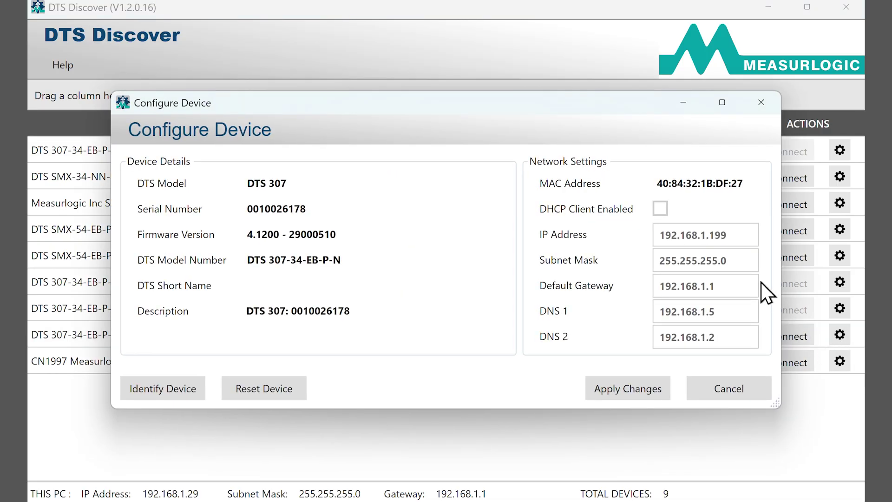
pyautogui.click(749, 233)
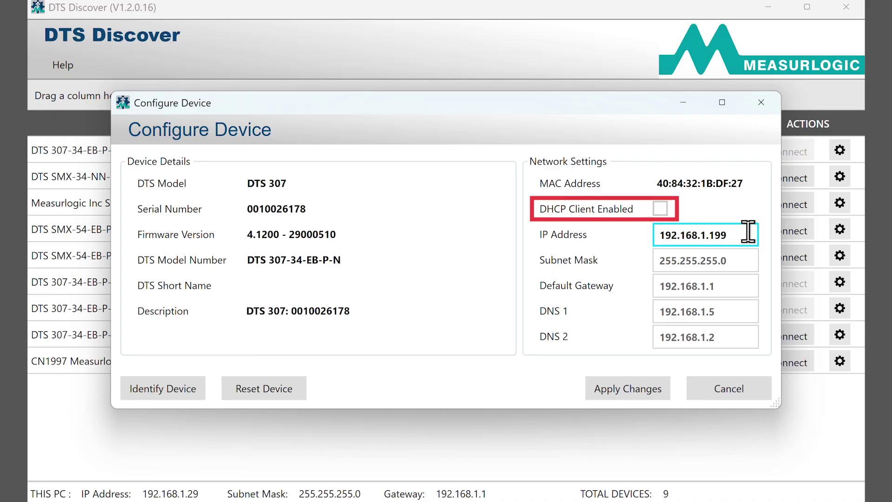
pyautogui.press('BackSpace')
pyautogui.press('BackSpace')
pyautogui.press('BackSpace')
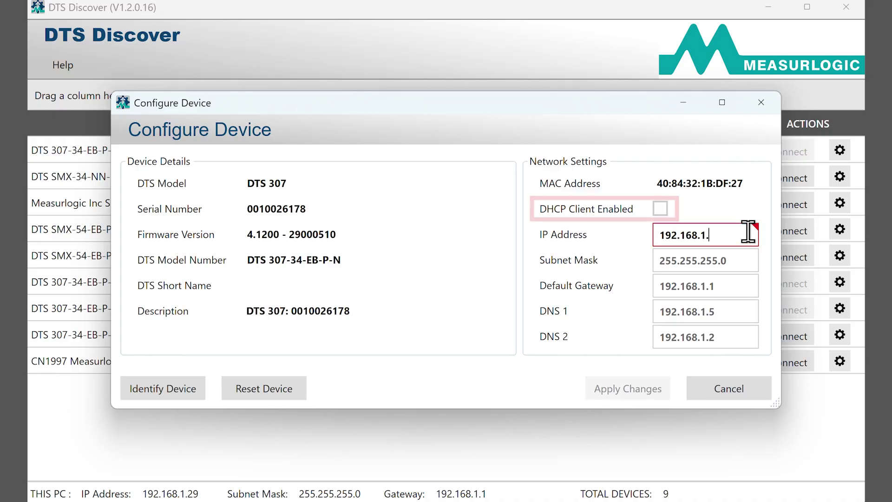
pyautogui.write('200')
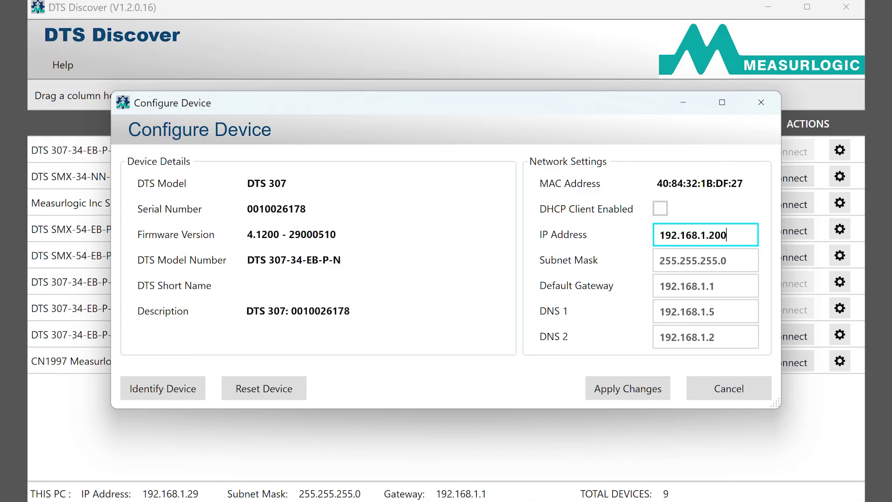
pyautogui.click(748, 259)
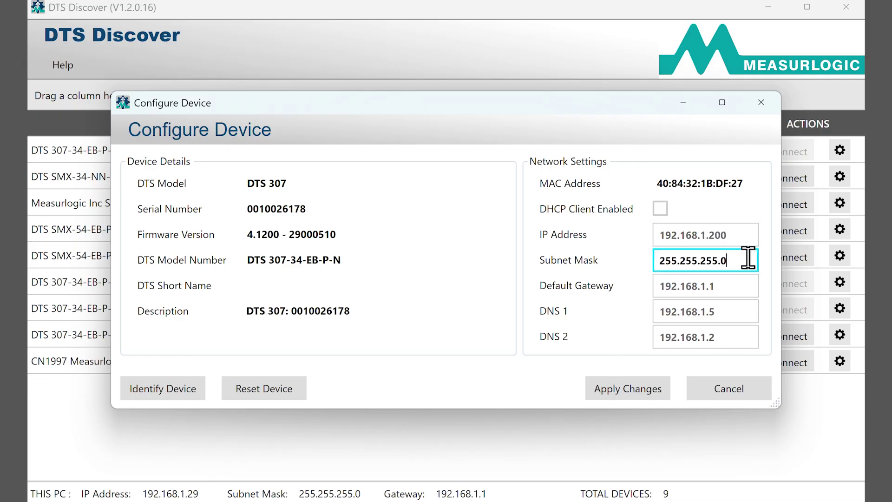
pyautogui.click(627, 387)
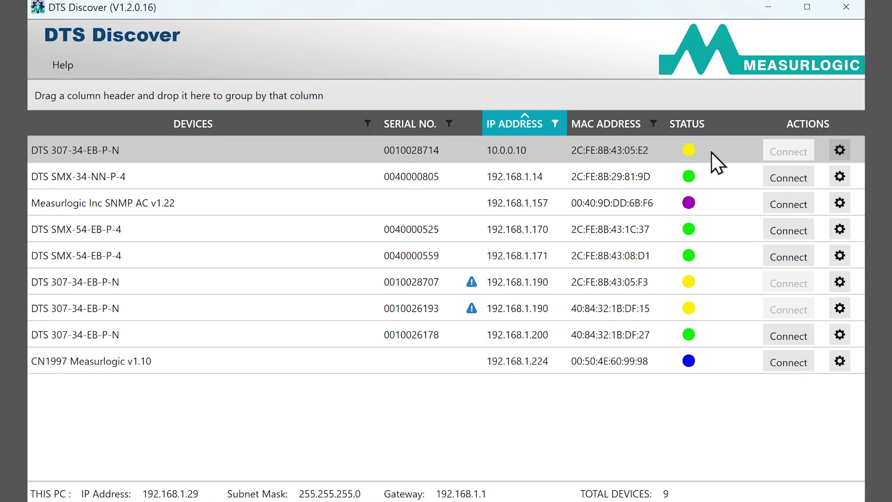
# Step: Open the configuration of the DTS 307 at 10.0.0.10 and set its default gateway to 192.168.1.1
pyautogui.click(840, 151)
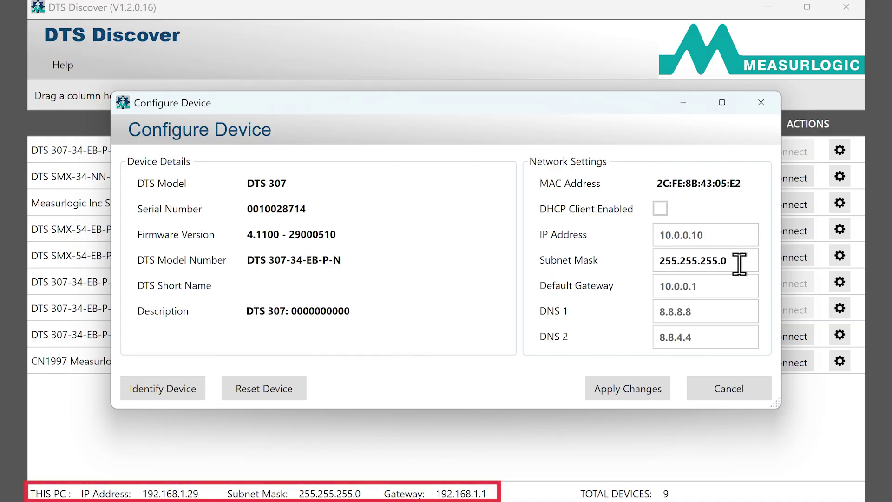
pyautogui.click(733, 288)
pyautogui.press('BackSpace')
pyautogui.press('BackSpace')
pyautogui.press('BackSpace')
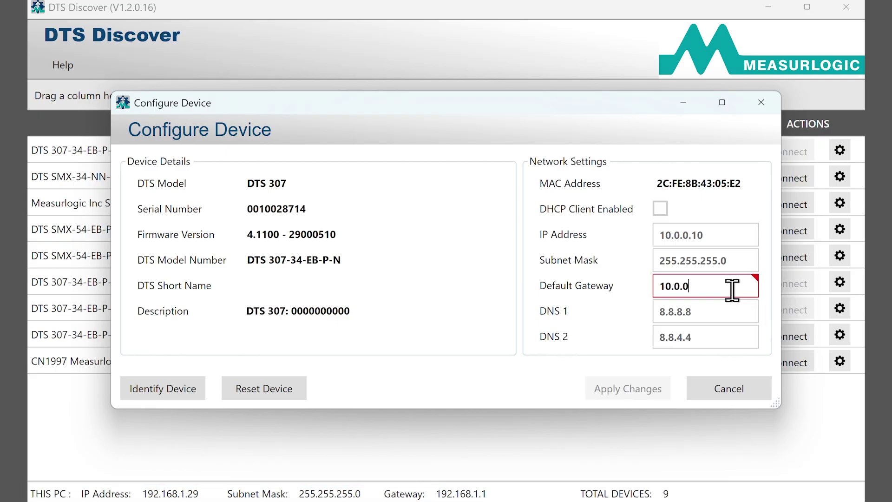
pyautogui.press('BackSpace')
pyautogui.press('BackSpace')
pyautogui.press('BackSpace')
pyautogui.press('BackSpace')
pyautogui.write('192.168')
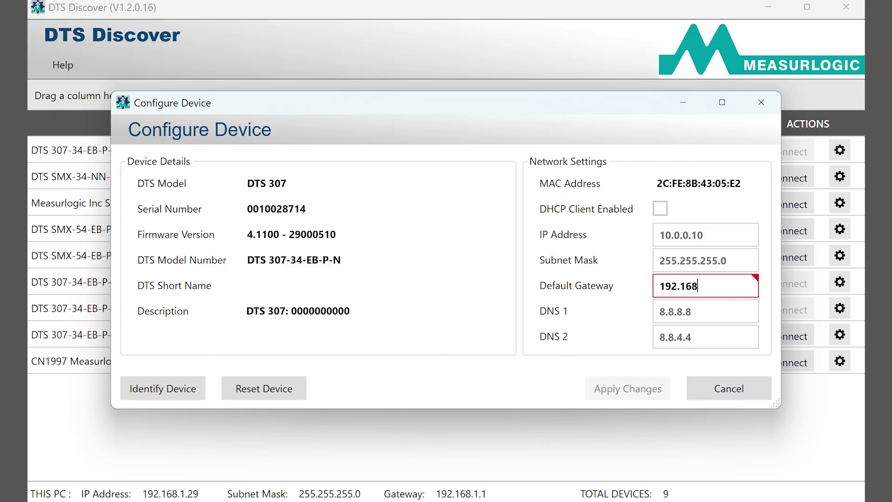
pyautogui.write('.1.1')
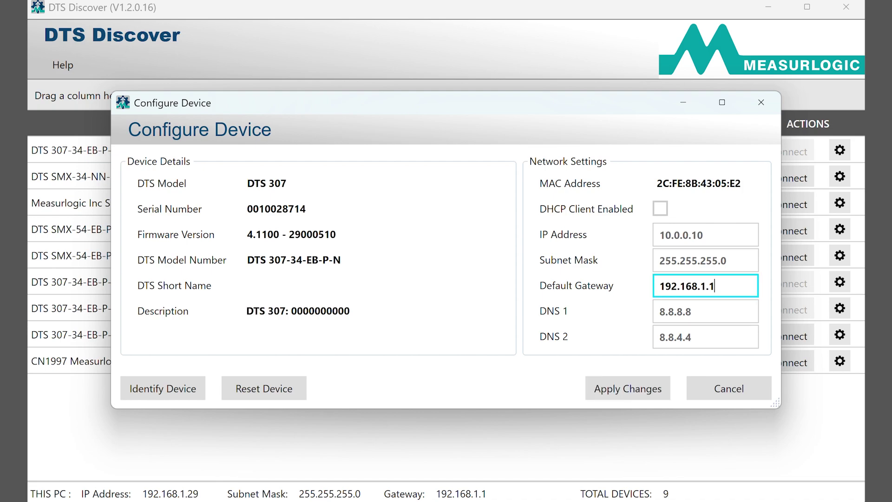
# Step: Set this device's IP address to 192.168.1.215 and apply the network changes
pyautogui.click(731, 259)
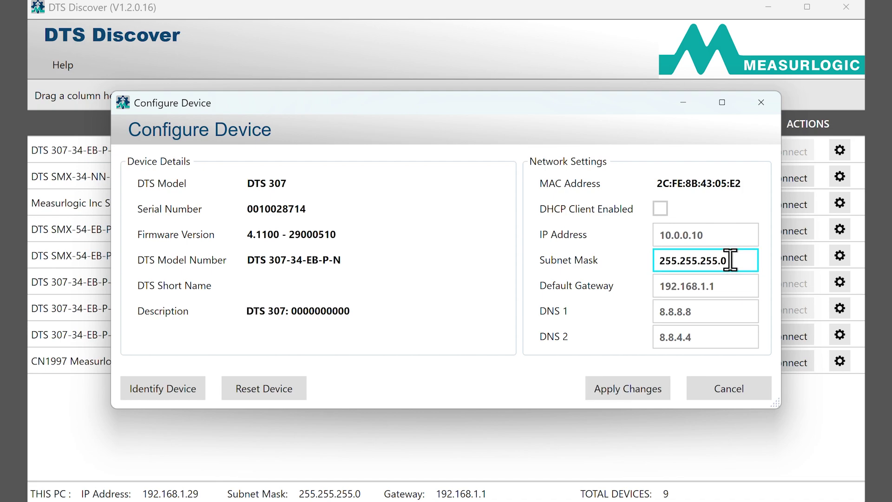
pyautogui.click(729, 235)
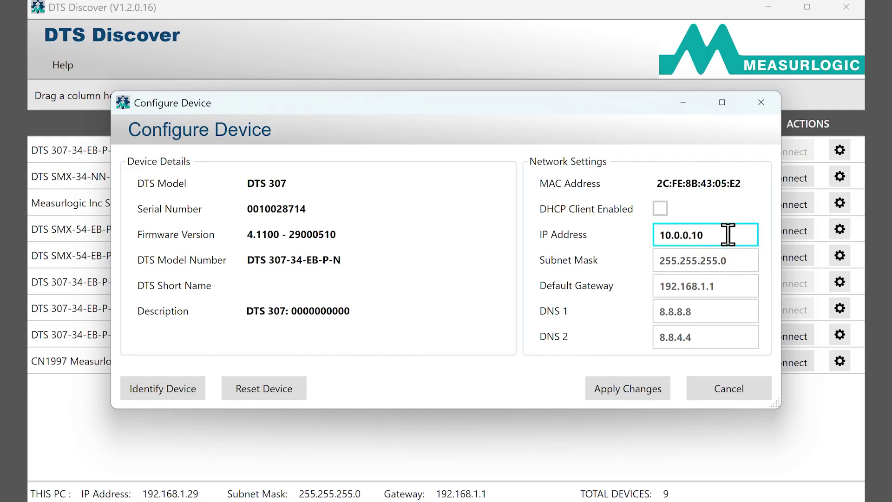
pyautogui.press('BackSpace')
pyautogui.press('BackSpace')
pyautogui.press('BackSpace')
pyautogui.press('BackSpace')
pyautogui.press('BackSpace')
pyautogui.press('BackSpace')
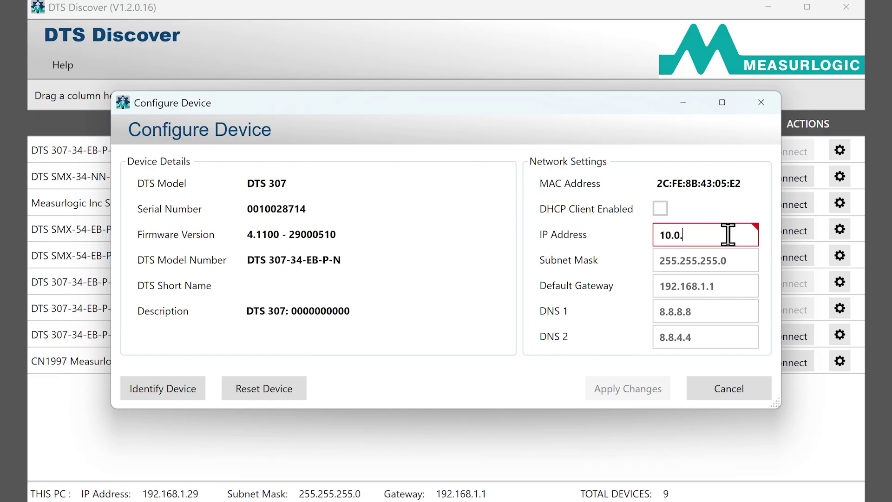
pyautogui.press('BackSpace')
pyautogui.press('BackSpace')
pyautogui.press('BackSpace')
pyautogui.write('192.168')
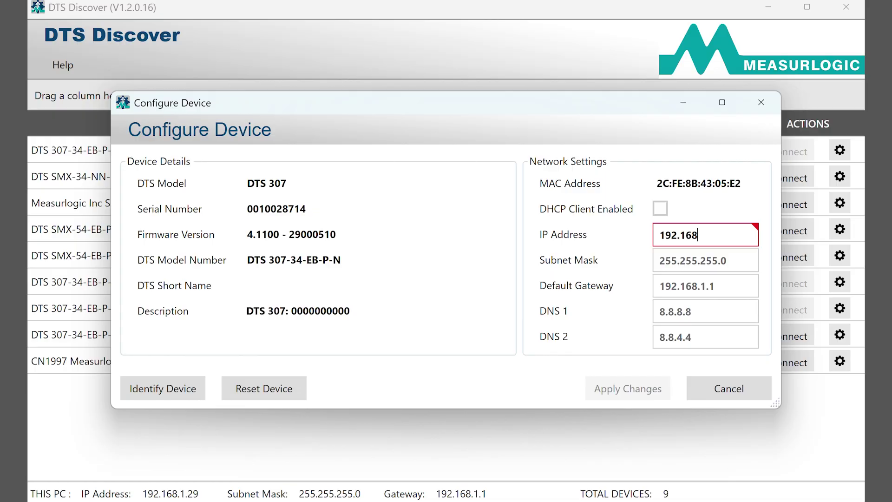
pyautogui.write('.1.215')
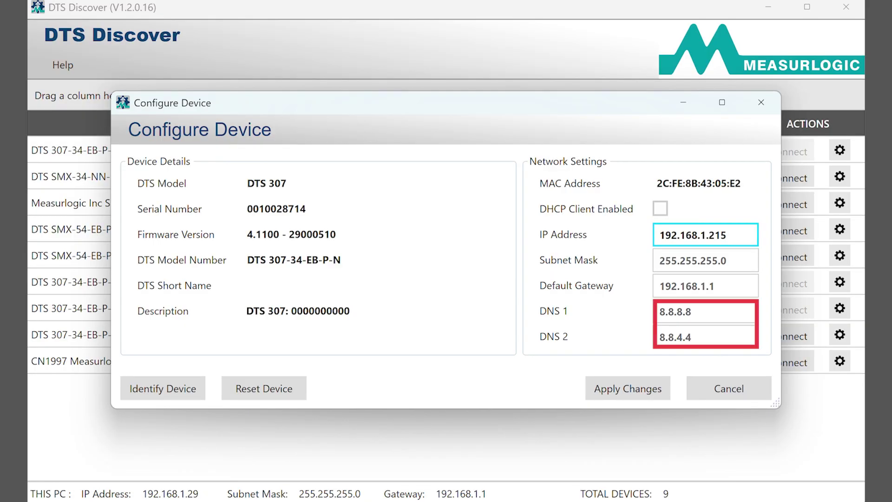
pyautogui.click(728, 313)
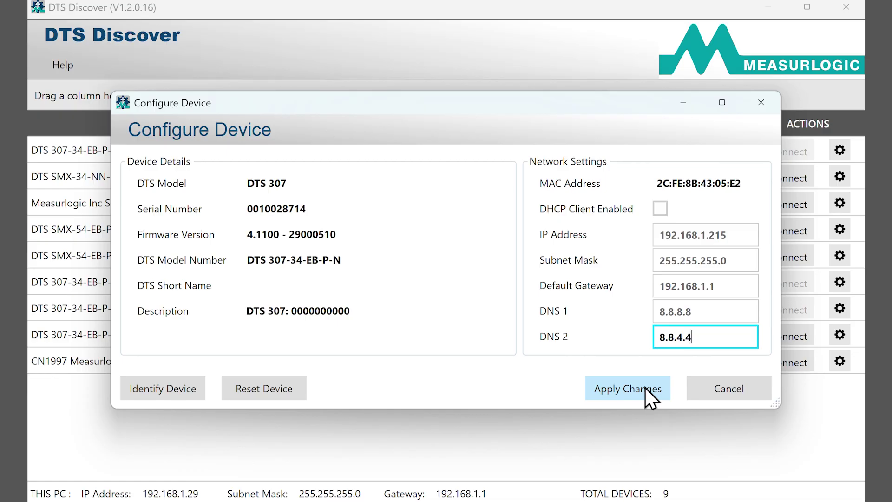
pyautogui.click(646, 387)
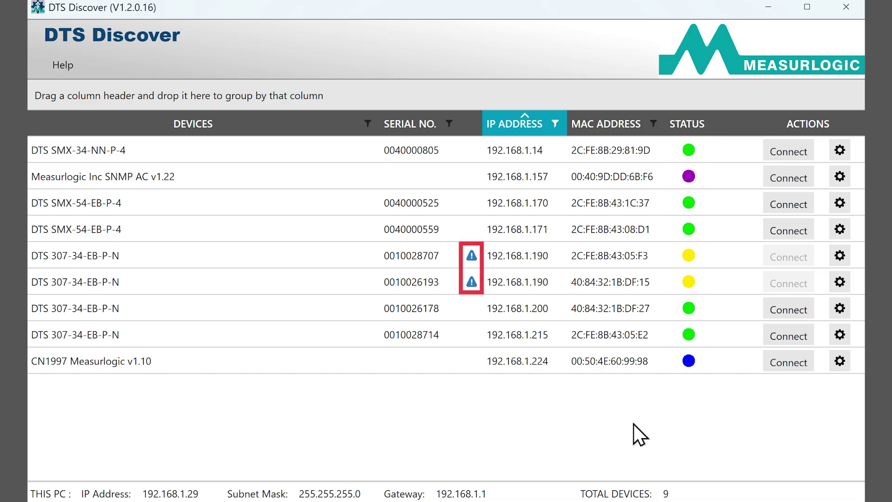
# Step: Resolve the duplicate 192.168.1.190 address by giving the DTS 307 with MAC 40:84:32:1B:DF:15 the IP address 192.168.1.191 and applying it
pyautogui.click(838, 285)
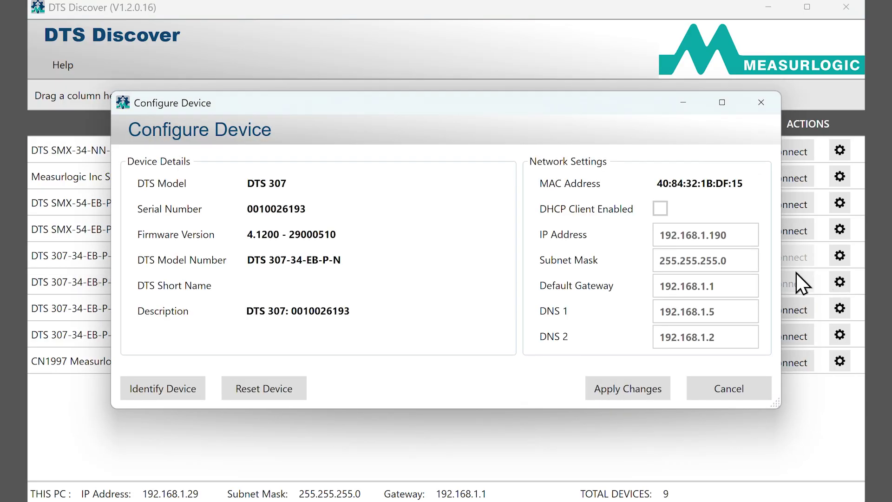
pyautogui.click(738, 234)
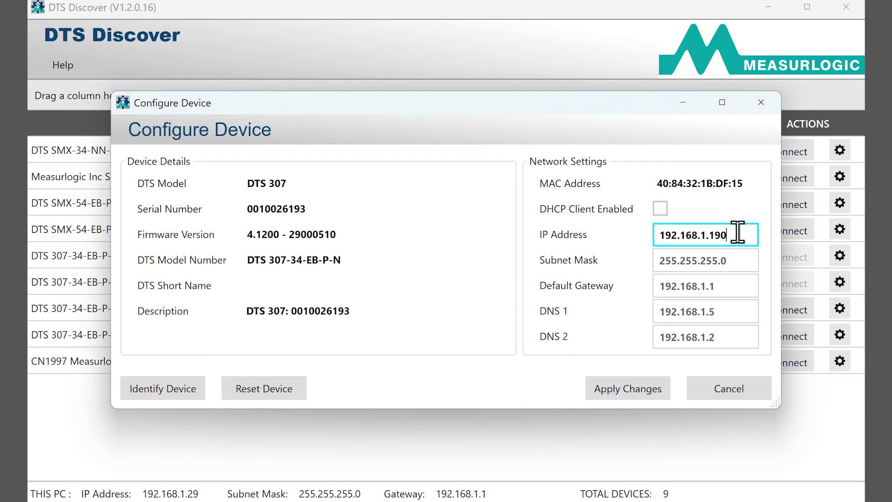
pyautogui.press('BackSpace')
pyautogui.write('1')
pyautogui.click(742, 264)
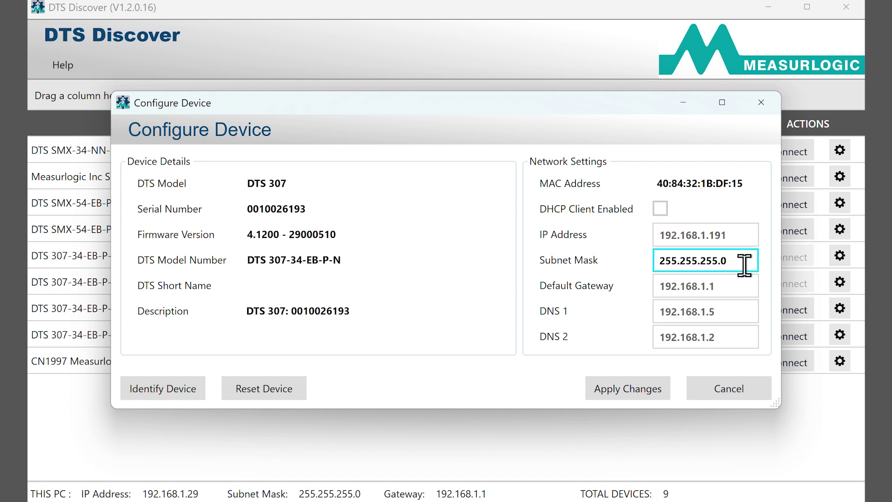
pyautogui.click(626, 384)
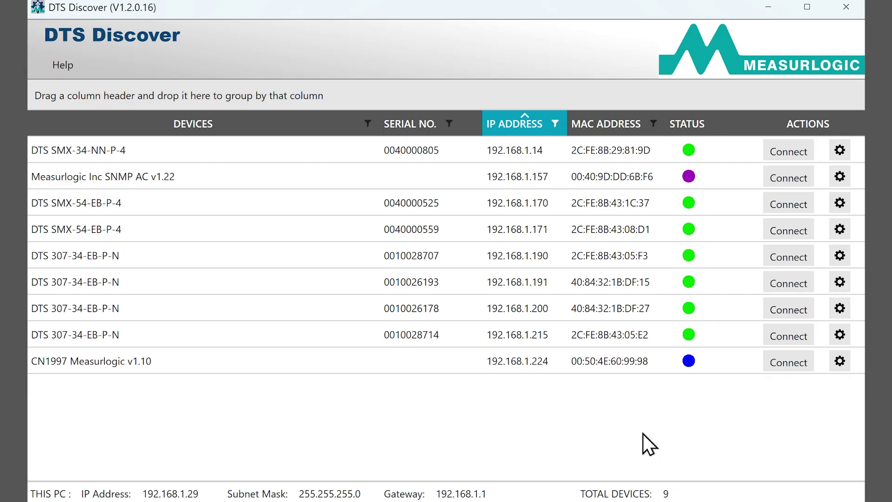
# Step: Open the DTS Discover help document and read through its sections on the Settings button and the device status colours
pyautogui.click(68, 69)
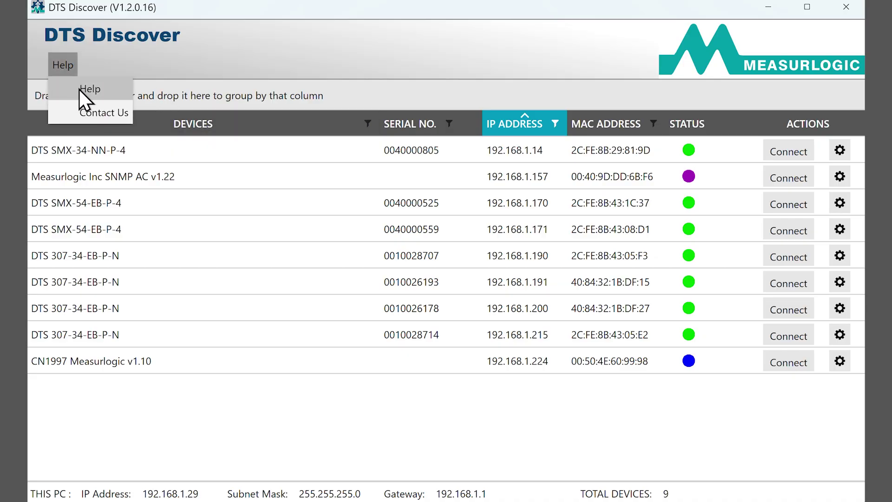
pyautogui.click(79, 89)
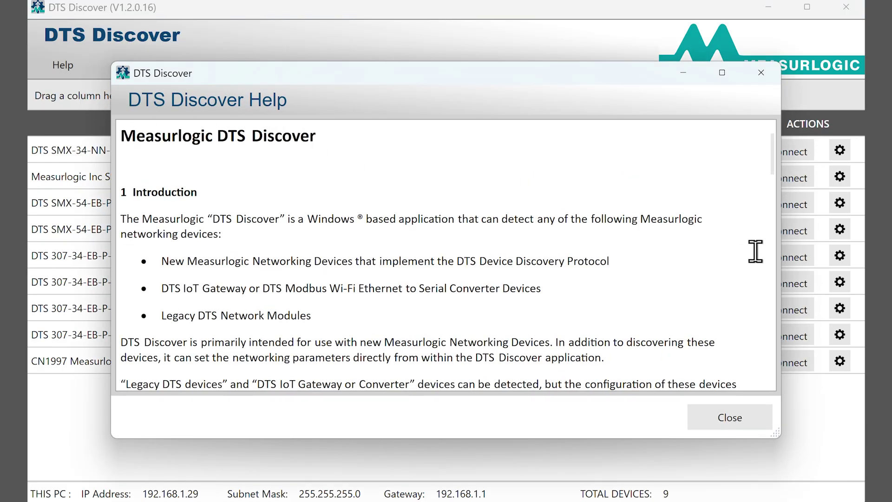
pyautogui.scroll(-10, 756, 262)
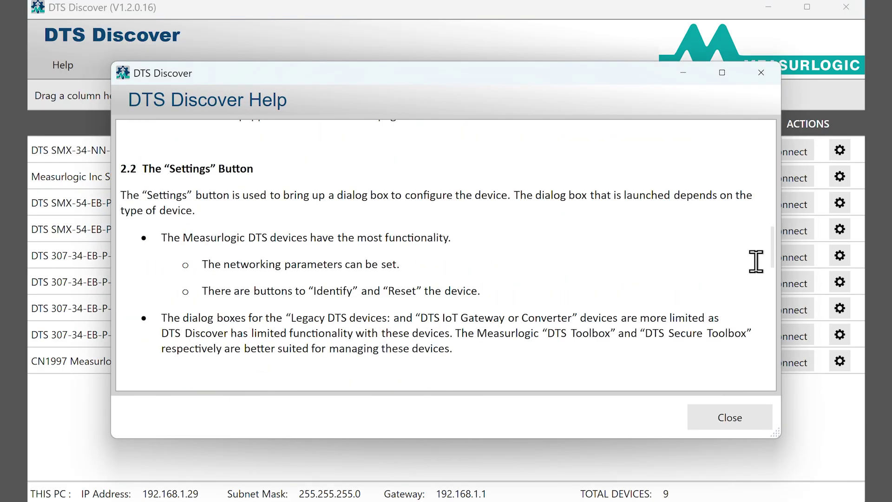
pyautogui.scroll(-12, 756, 261)
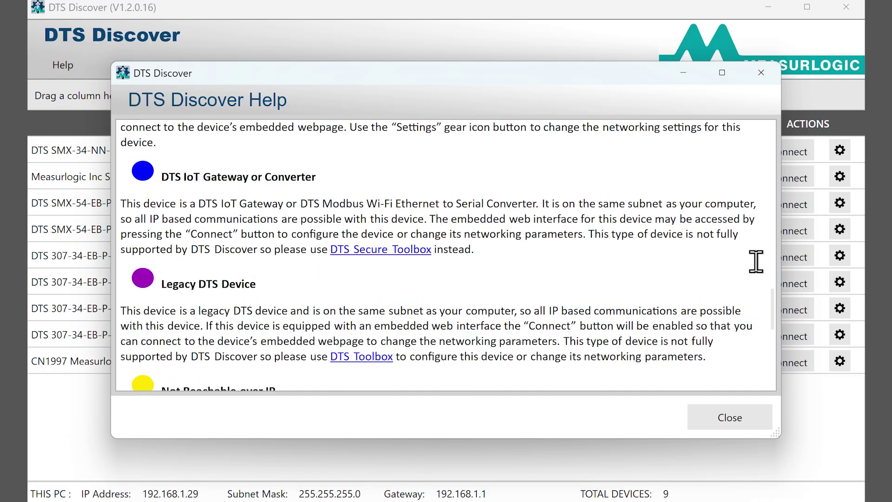
pyautogui.scroll(-7, 756, 262)
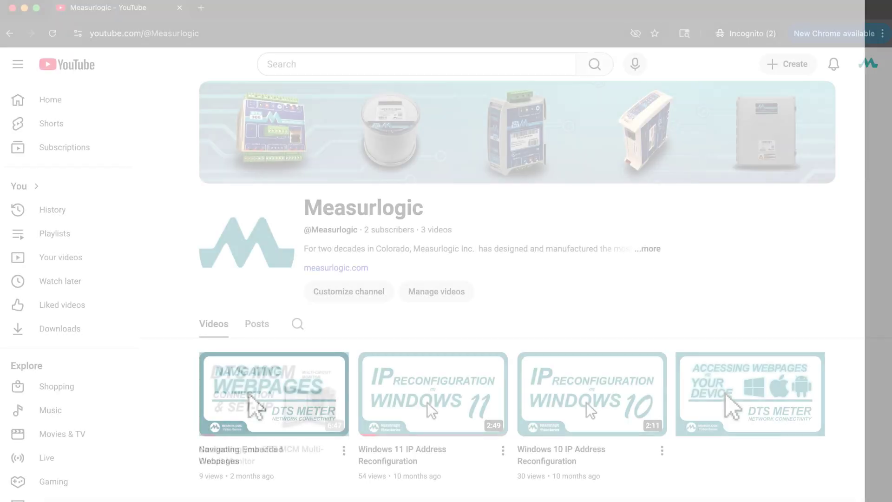